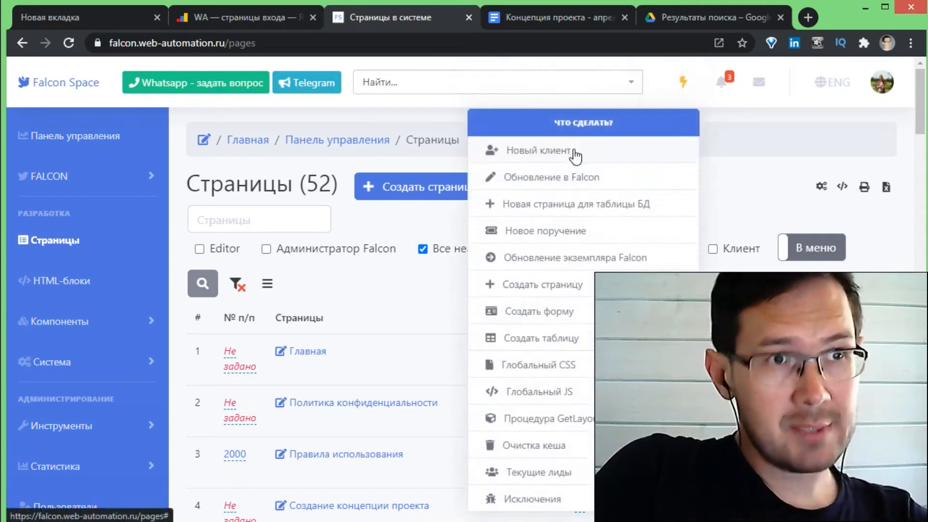
Step: Start a new client record named Тест 1 with category B and the comment й1111
left_click(573, 151)
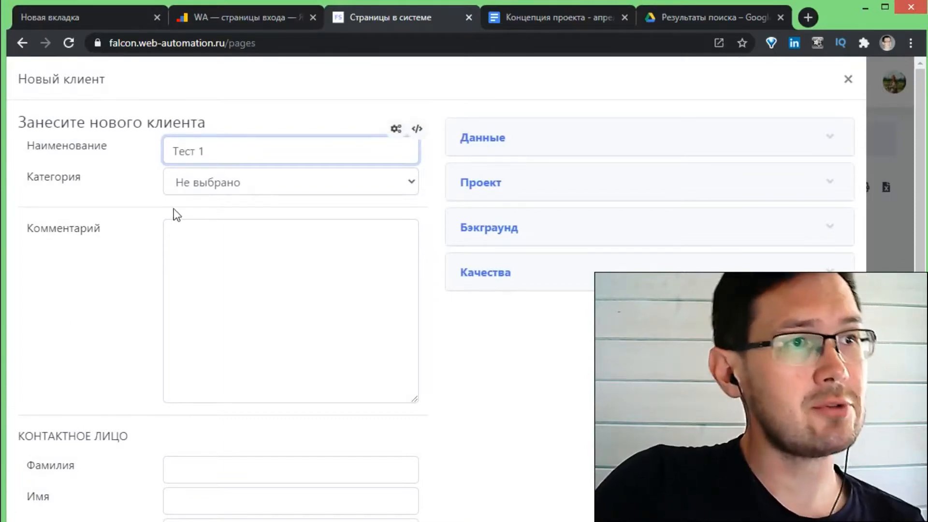
left_click(184, 185)
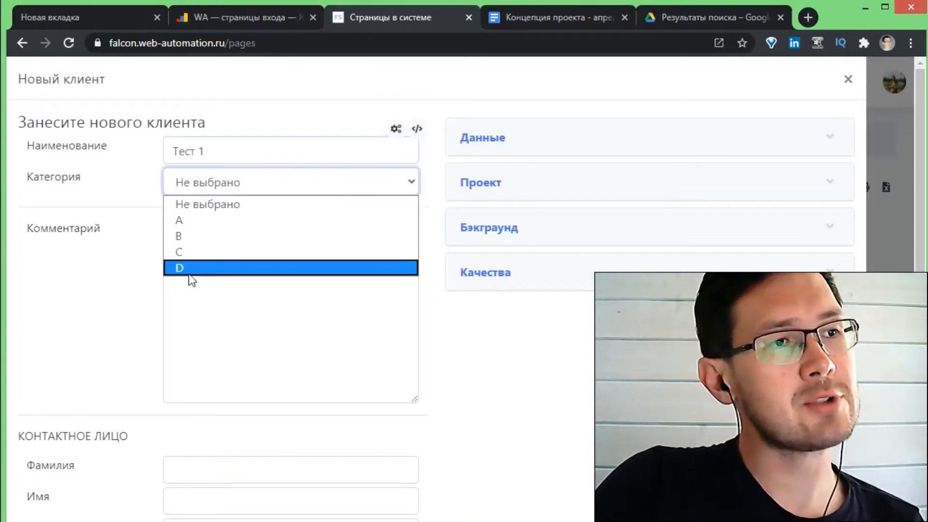
left_click(201, 235)
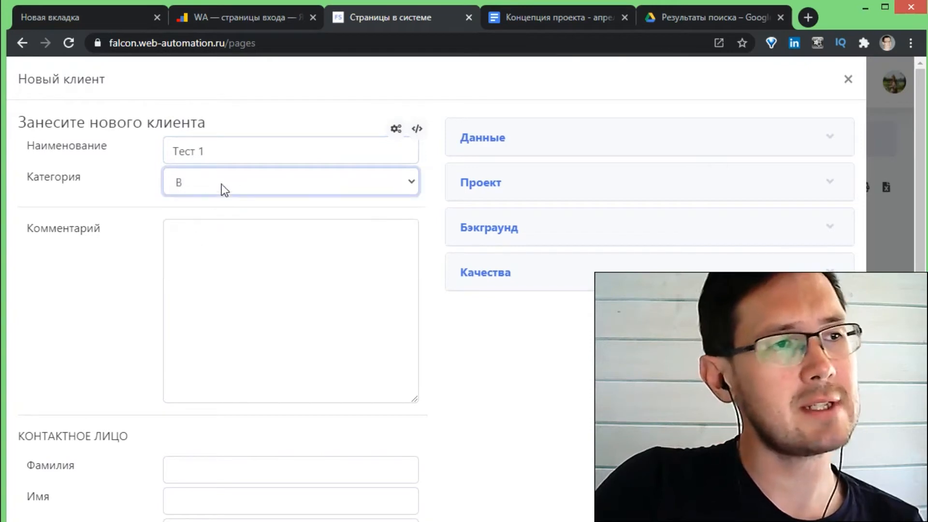
left_click(198, 275)
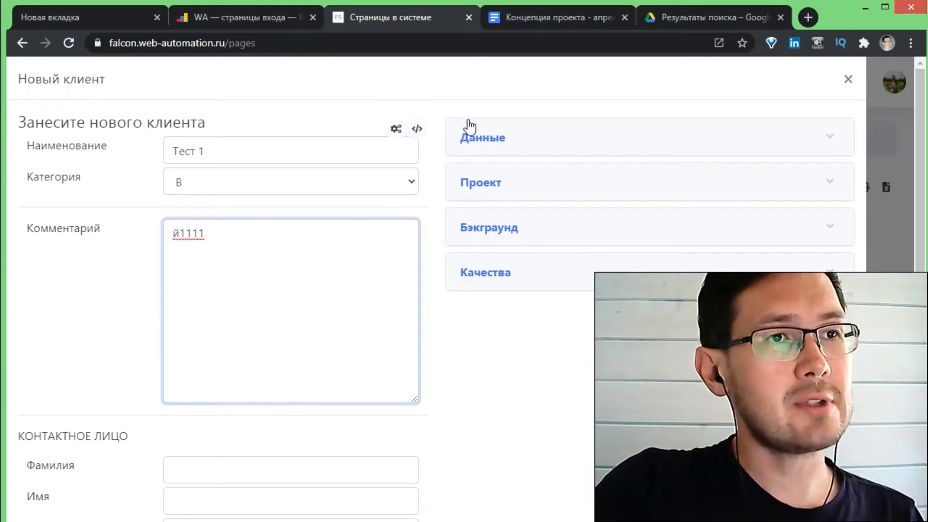
Step: In the Бэкграунд section, set Понимание IT и проекта to Считает что все просто и быстро
left_click(471, 140)
left_click(473, 145)
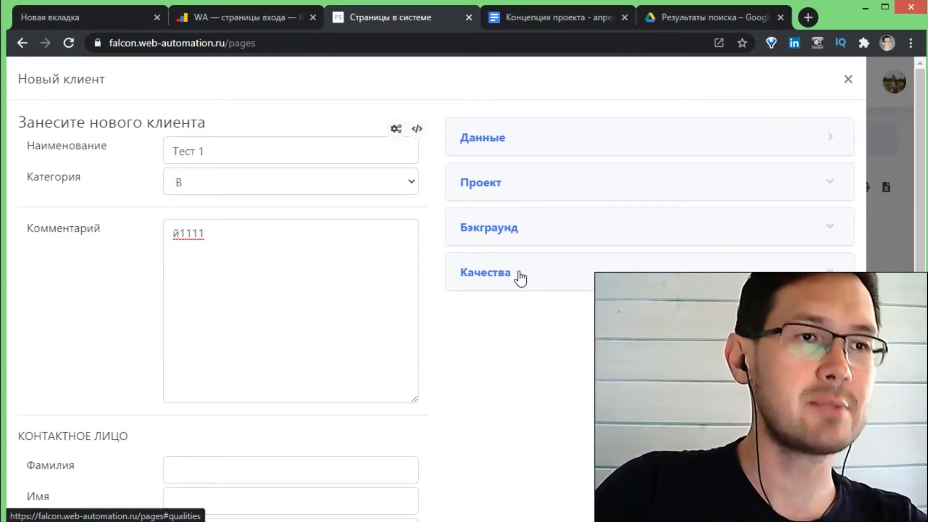
left_click(502, 232)
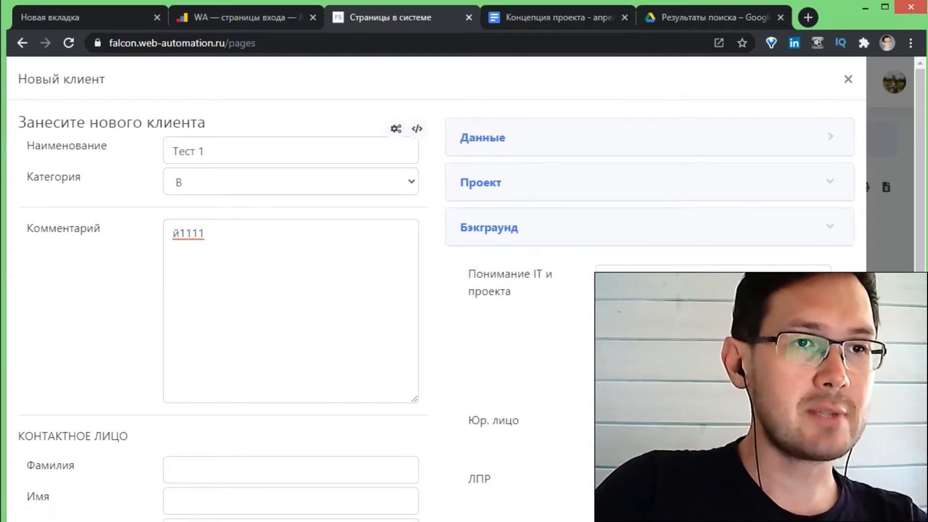
scroll(846, 198, "down", 2)
scroll(759, 234, "down", 1)
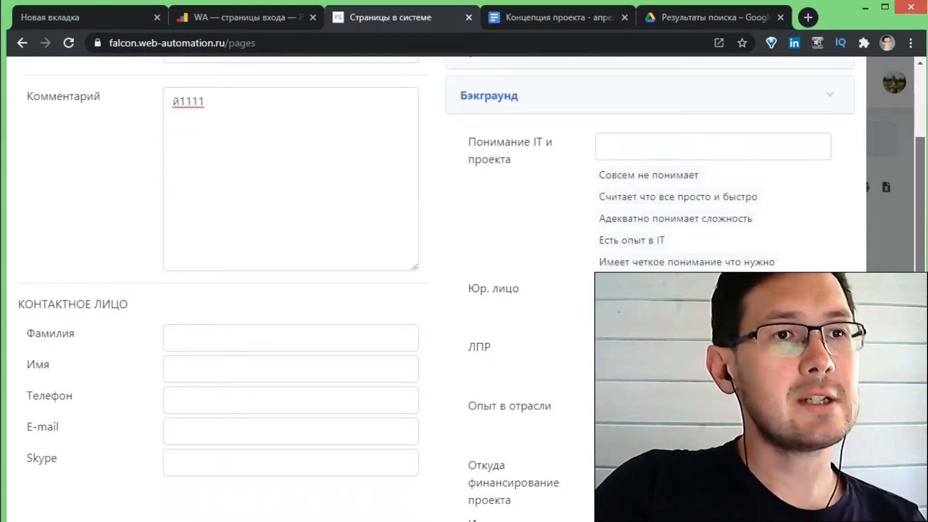
left_click(679, 175)
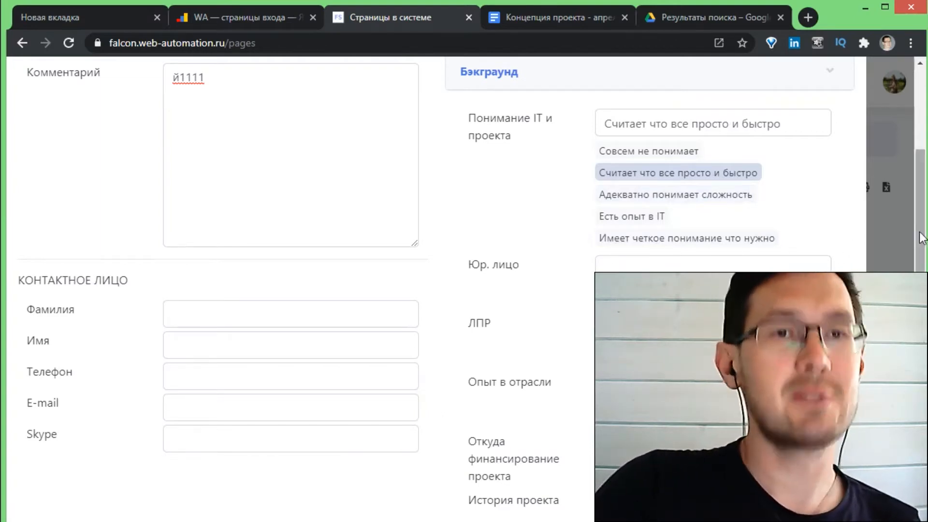
Step: Expand the Проект section, leave its fields empty and save the new client
left_click_drag(922, 238, 922, 186)
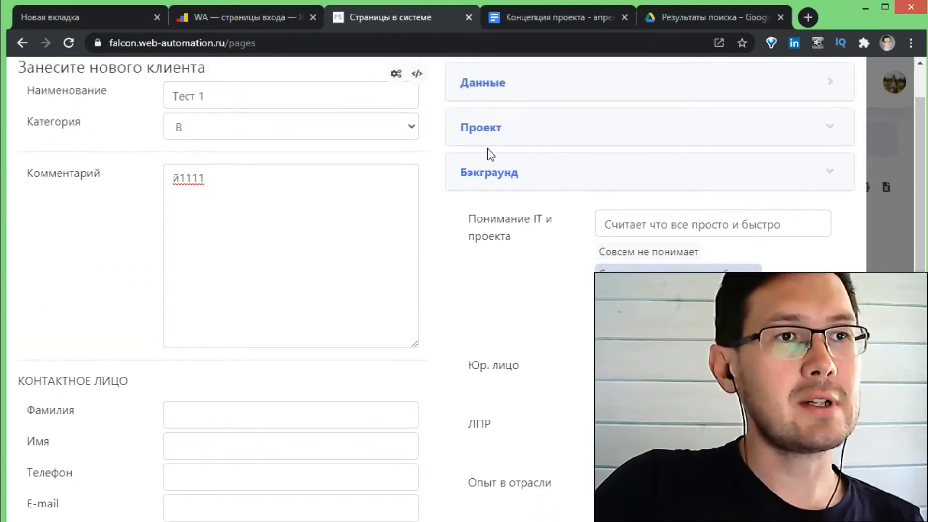
left_click(484, 130)
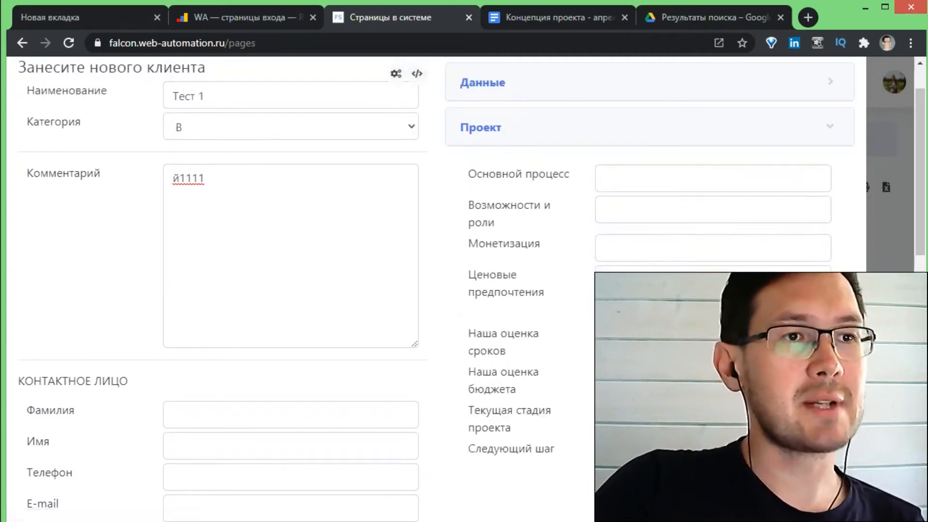
left_click(617, 245)
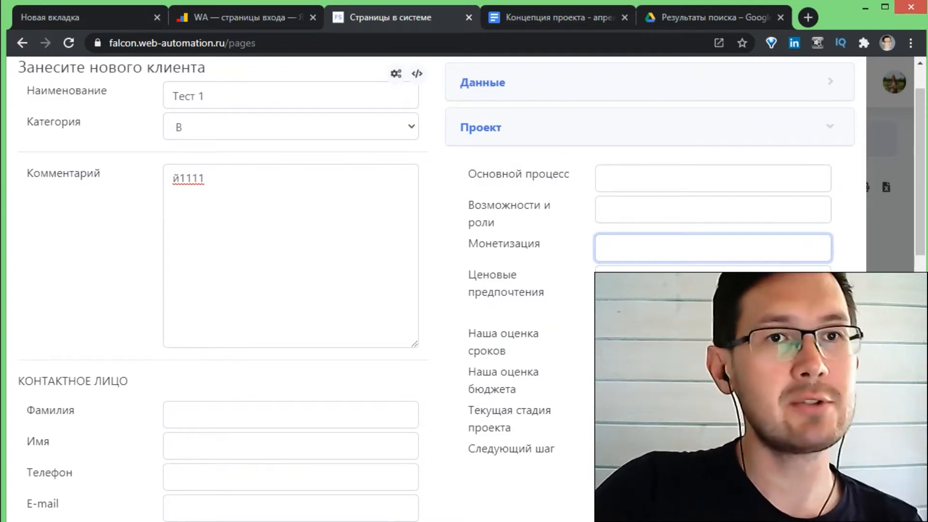
key("Return")
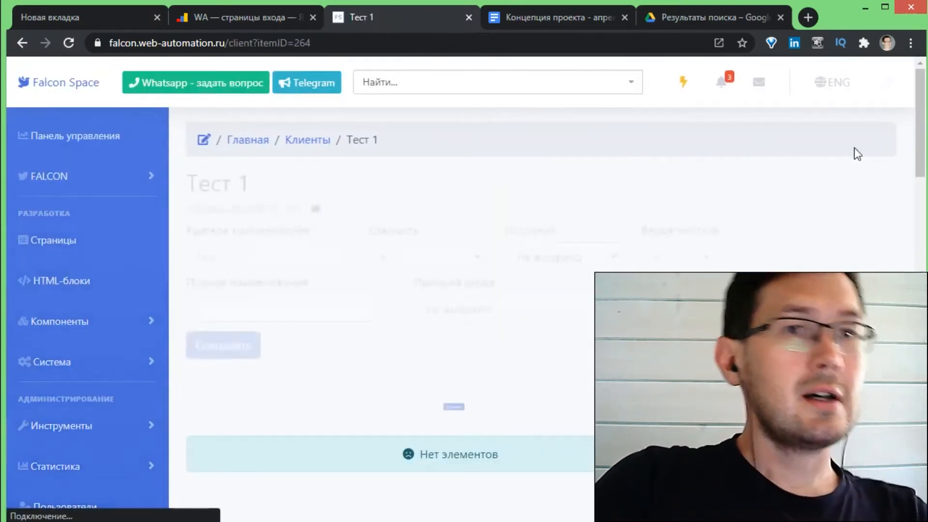
Step: Examine the new client's page, including its proposals, contacts, tasks, client information table and comments
scroll(924, 145, "down", 6)
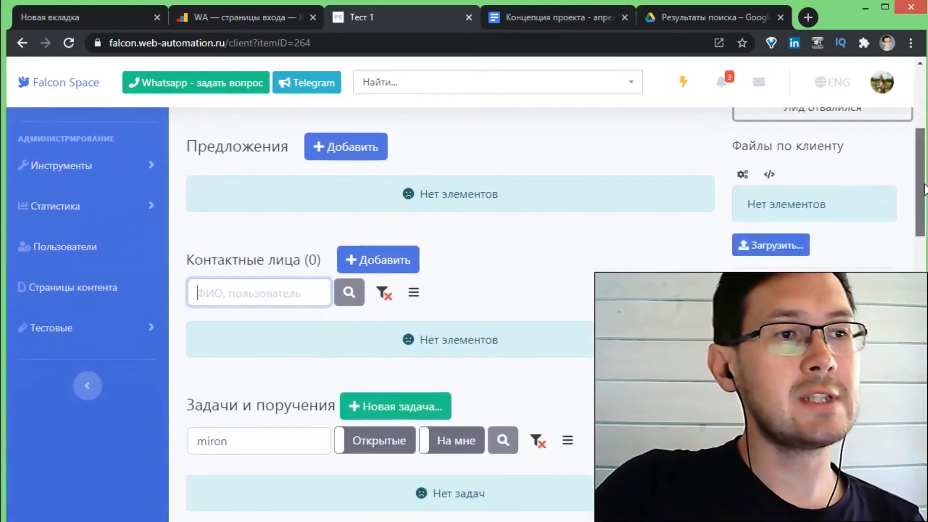
scroll(922, 231, "down", 15)
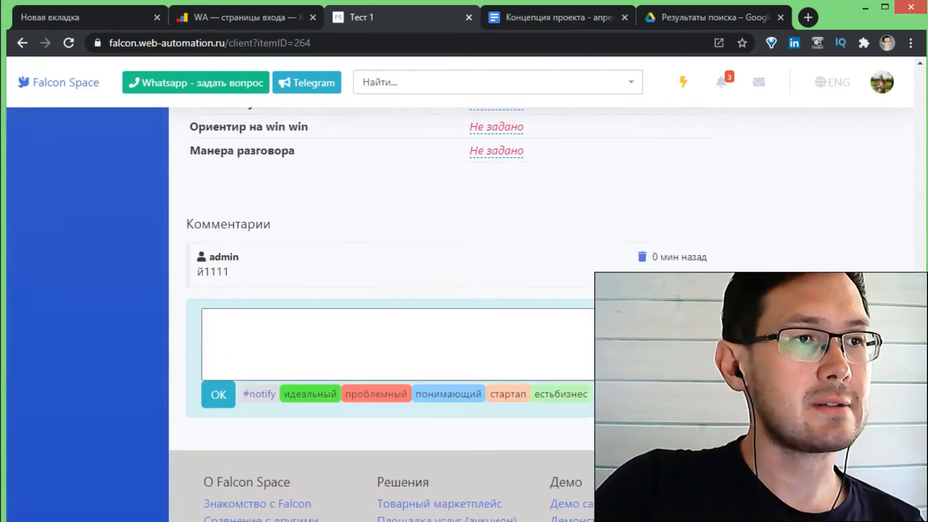
scroll(443, 290, "up", 15)
scroll(442, 290, "down", 7)
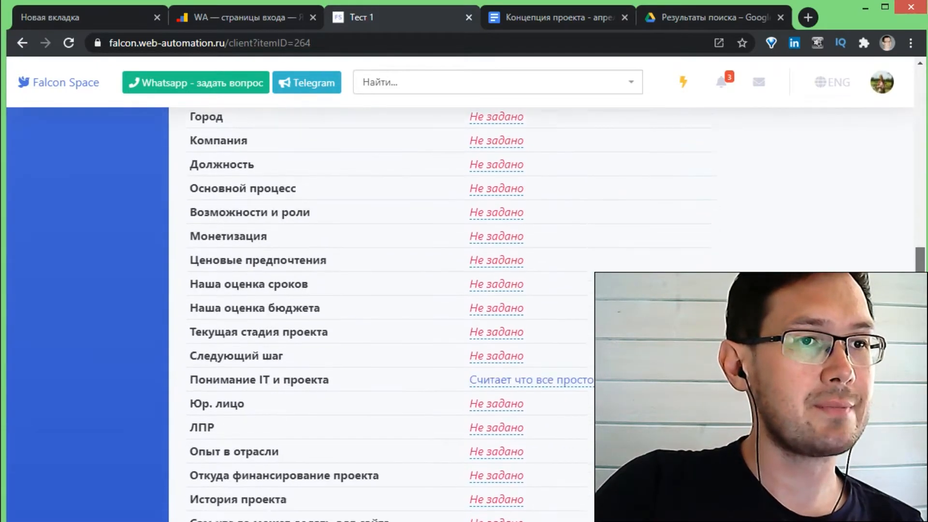
scroll(442, 290, "down", 1)
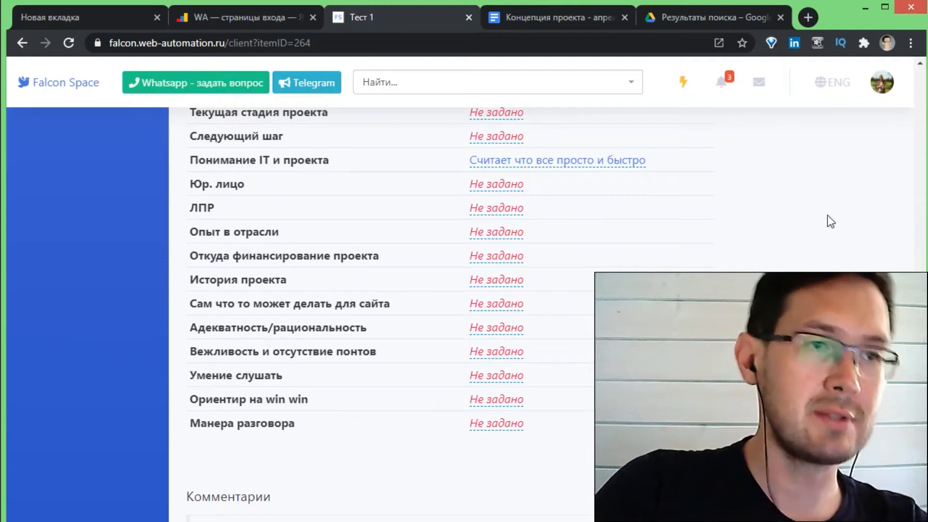
scroll(311, 472, "down", 2)
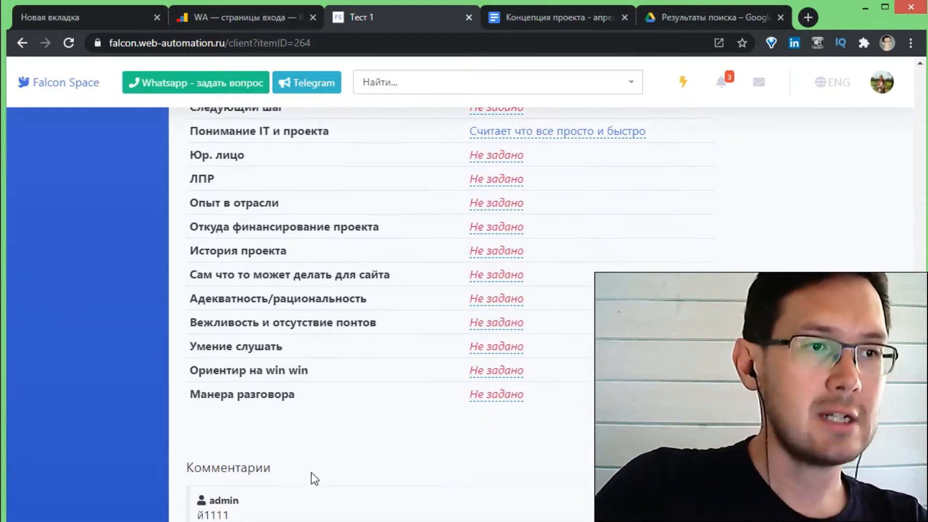
scroll(311, 471, "down", 4)
scroll(311, 471, "up", 12)
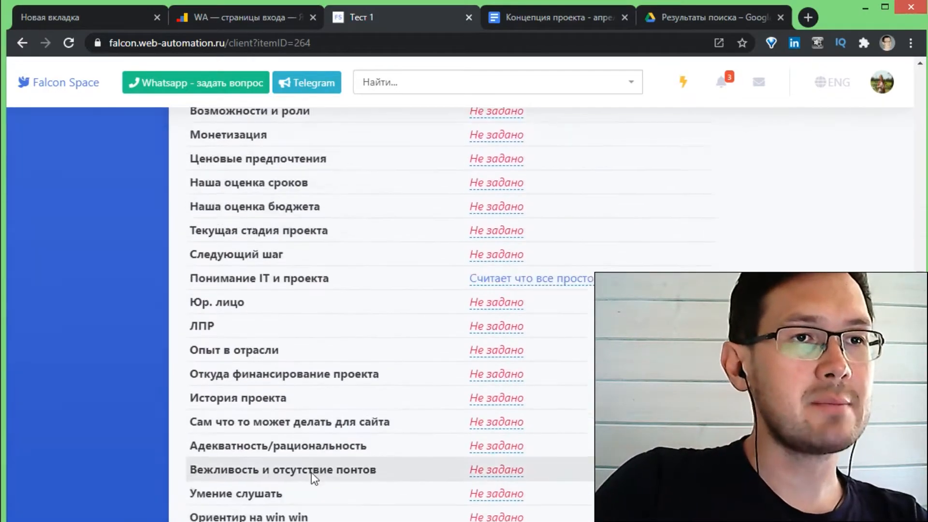
scroll(311, 472, "up", 4)
scroll(311, 471, "down", 4)
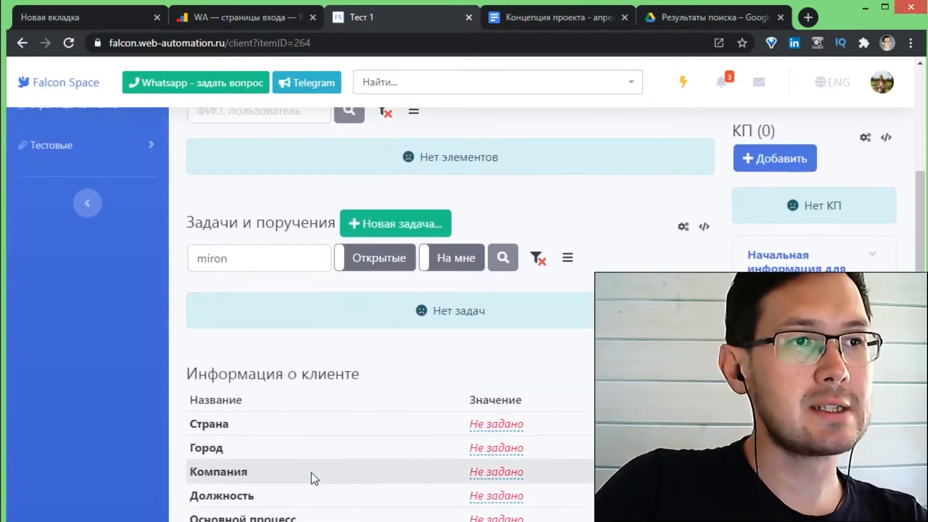
scroll(311, 472, "up", 1)
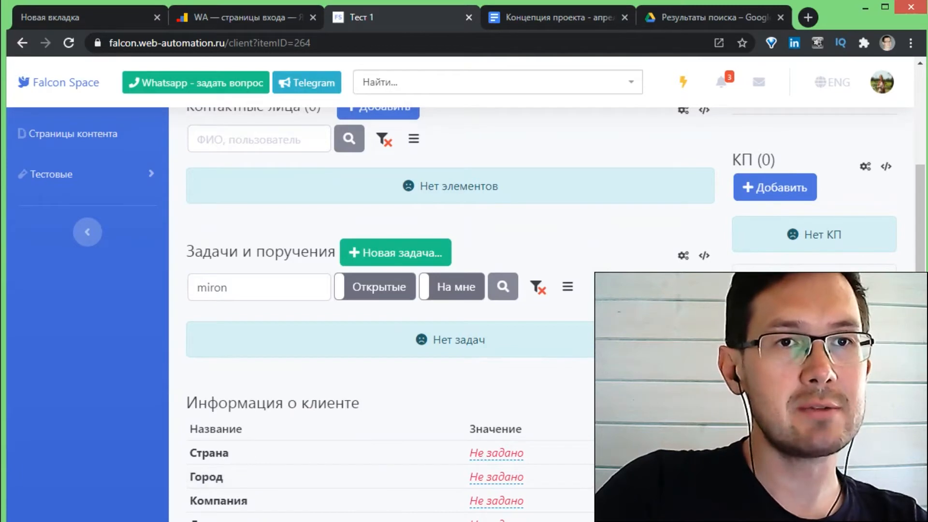
scroll(924, 233, "down", 3)
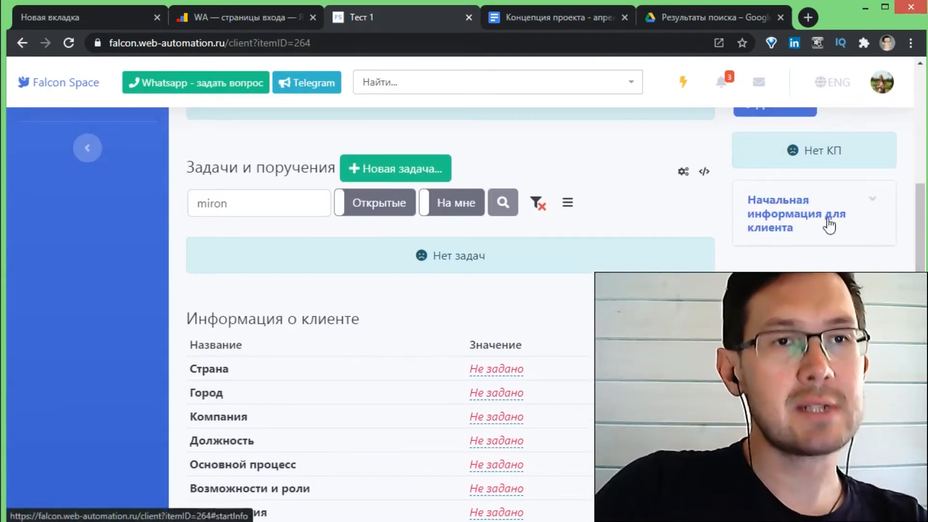
Step: Expand the Начальная информация для клиента block and look over the client's main fields and status options
left_click(875, 210)
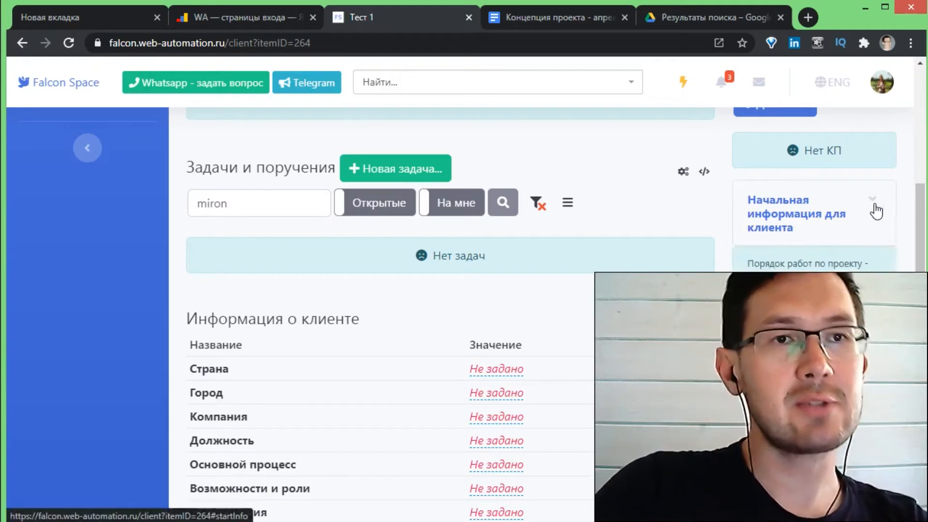
left_click_drag(922, 216, 922, 92)
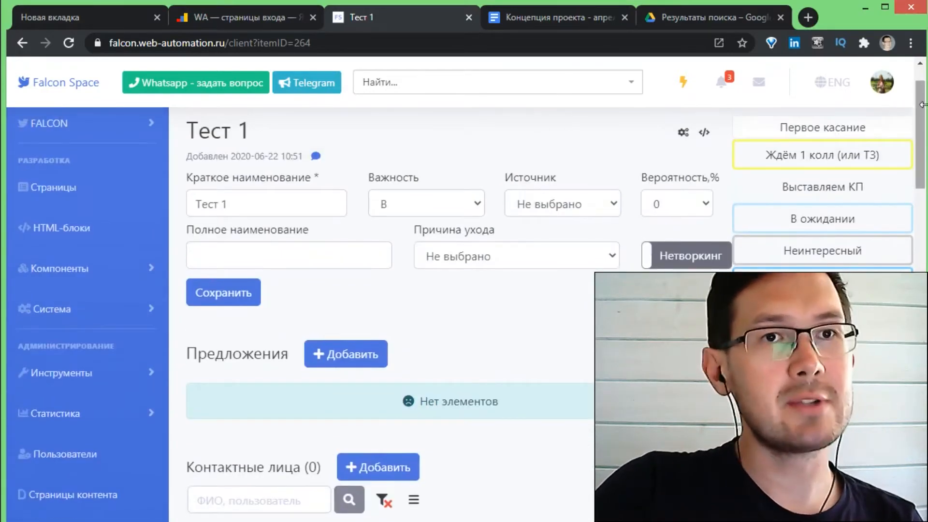
left_click_drag(921, 135, 921, 124)
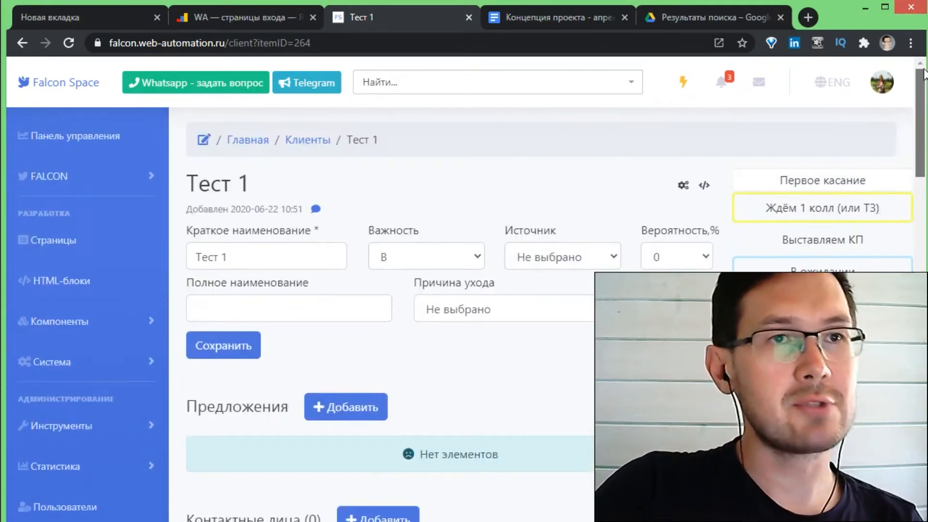
Step: Open the client page's editor in a separate browser tab and switch to it
middle_click(203, 145)
left_click(568, 20)
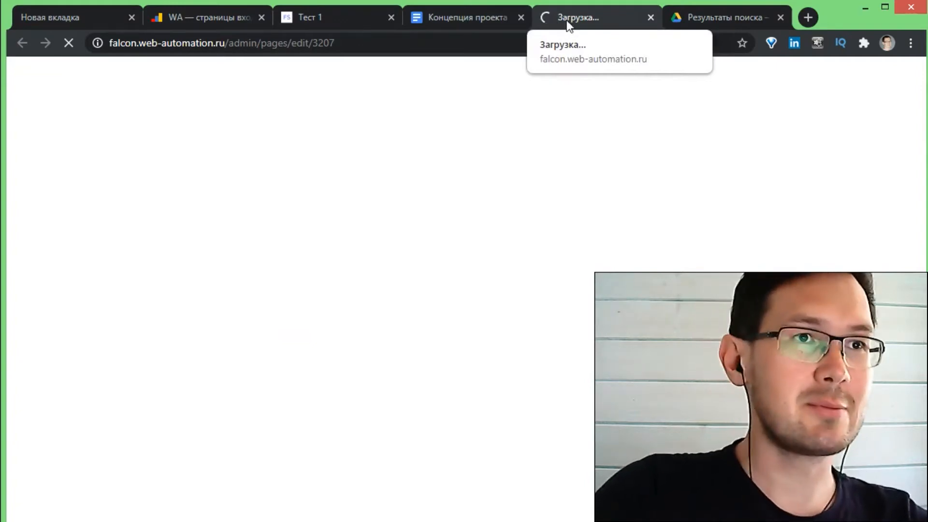
left_click(359, 25)
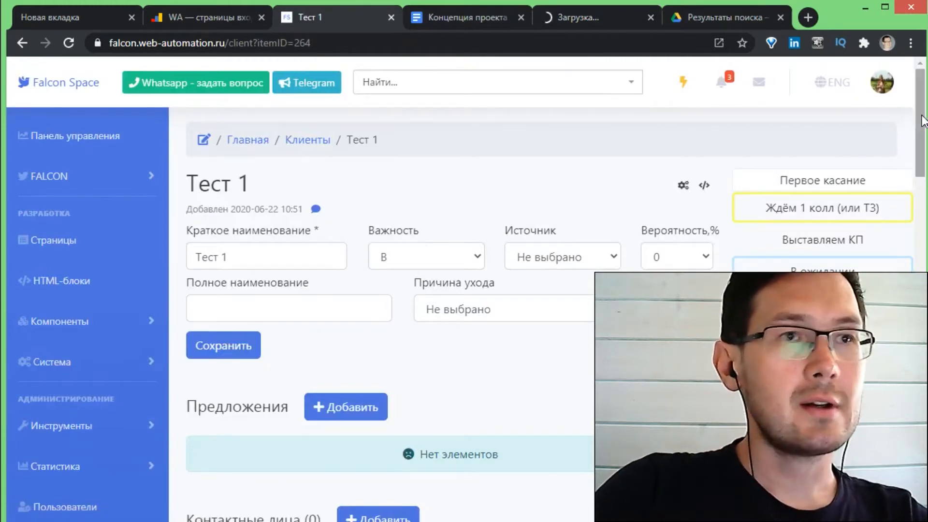
scroll(903, 111, "down", 3)
scroll(464, 290, "down", 1)
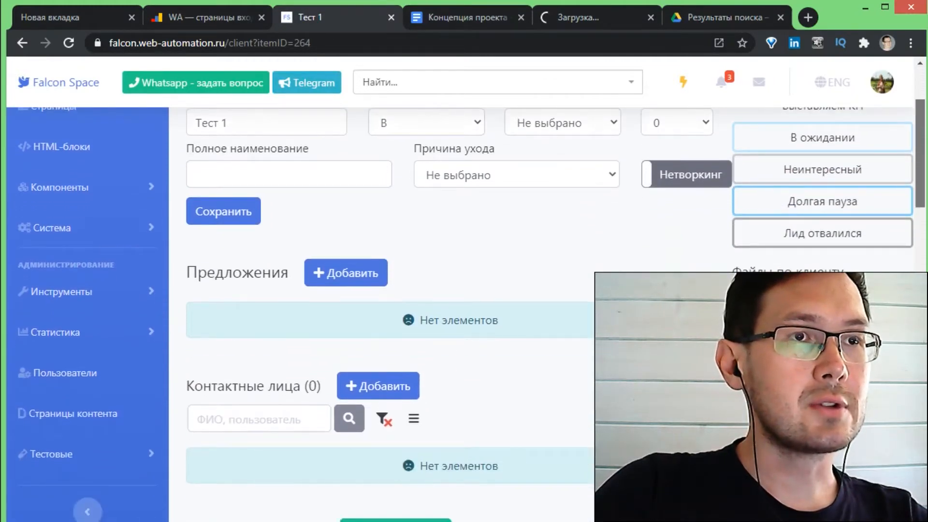
left_click(572, 16)
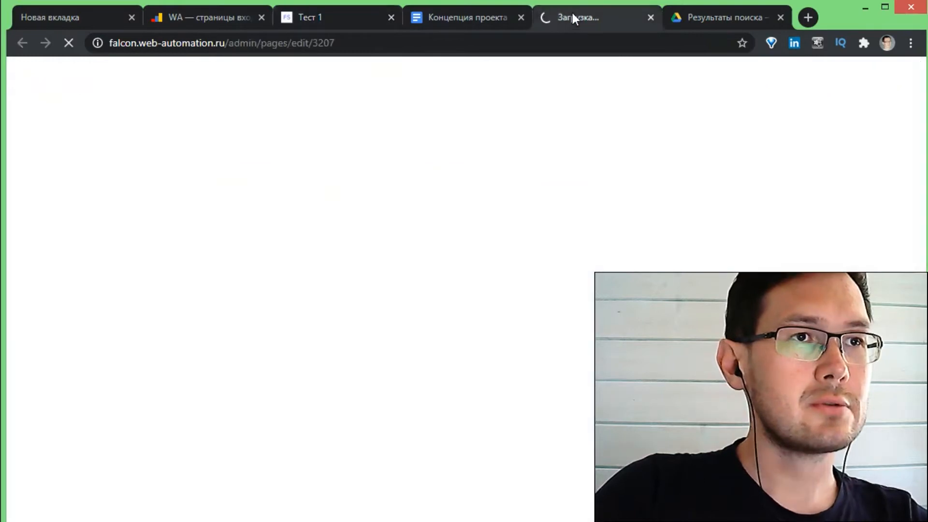
left_click(371, 44)
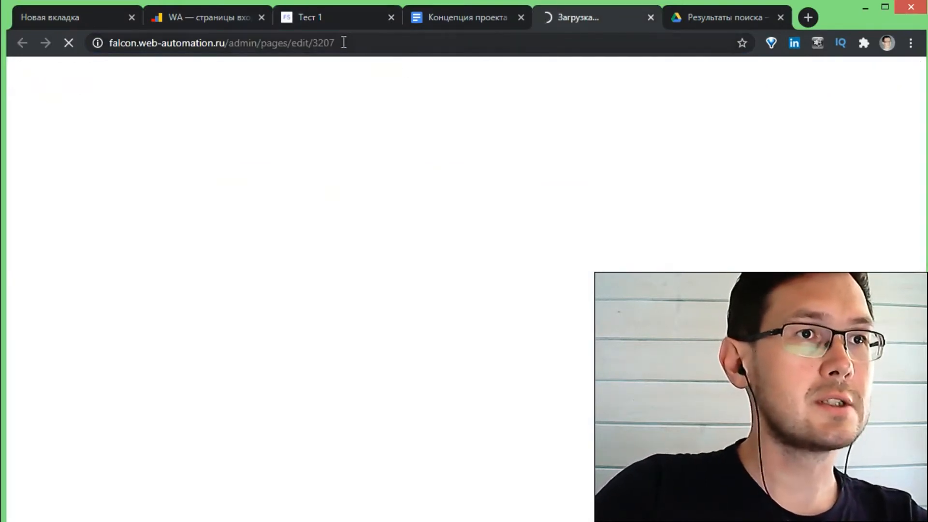
left_click(311, 15)
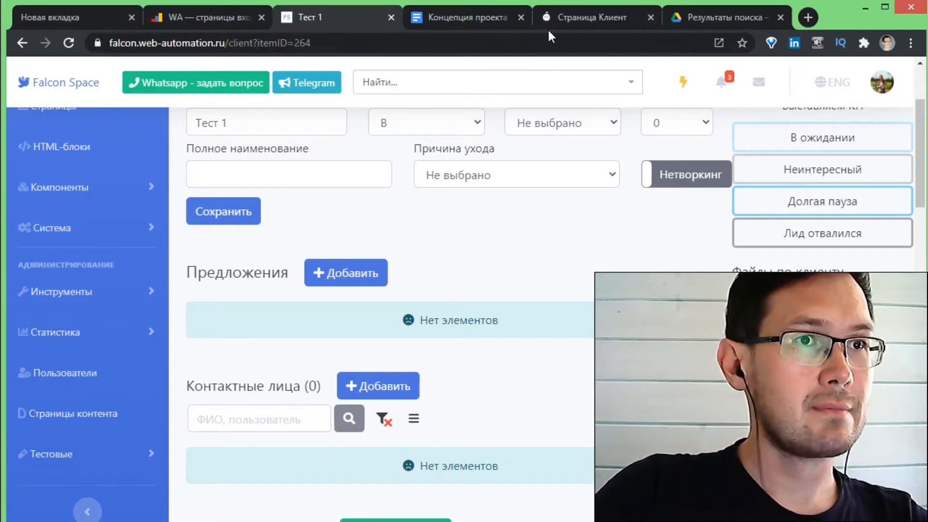
left_click(552, 14)
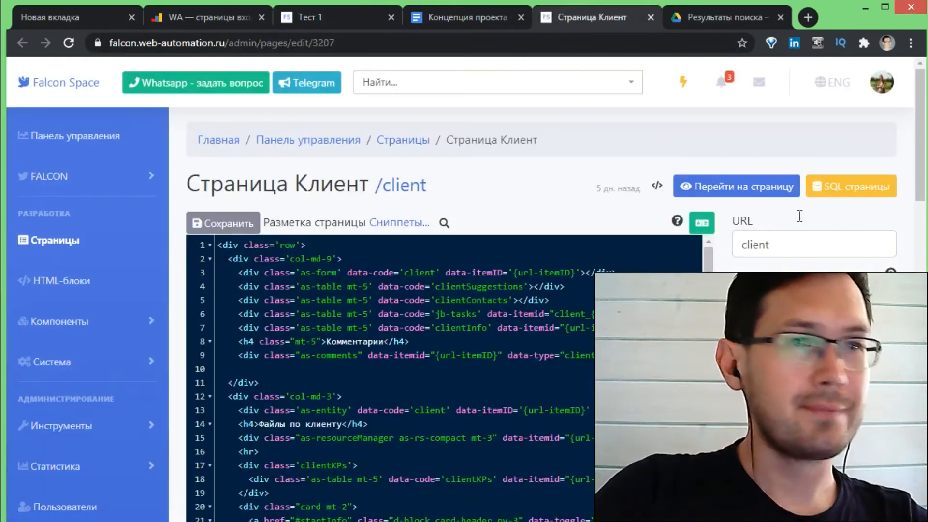
Step: Reload the Клиент page editor and examine its markup down to the startInfo block with the client links
left_click(580, 37)
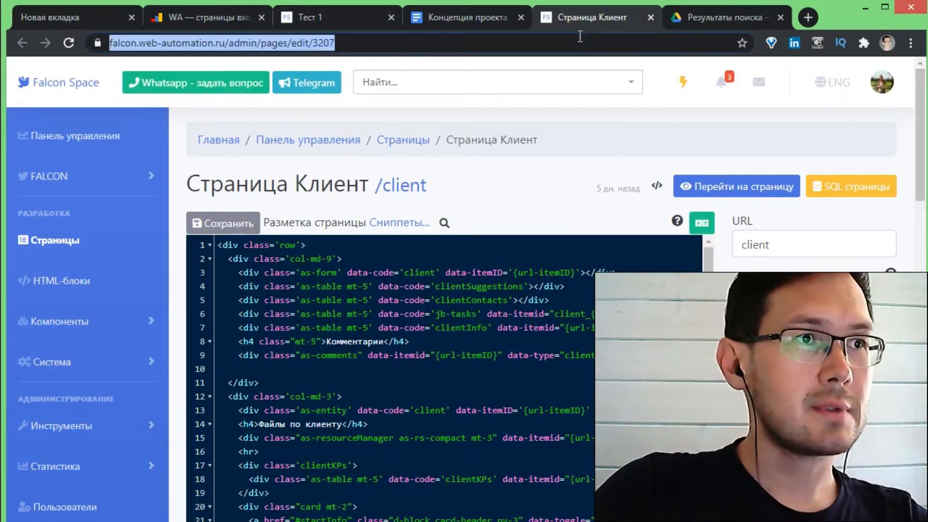
key("Return")
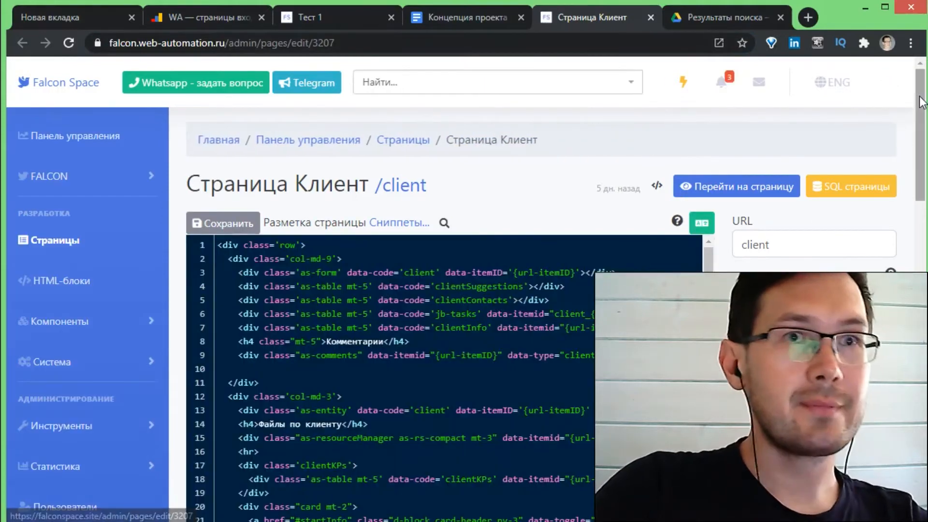
left_click_drag(921, 99, 922, 150)
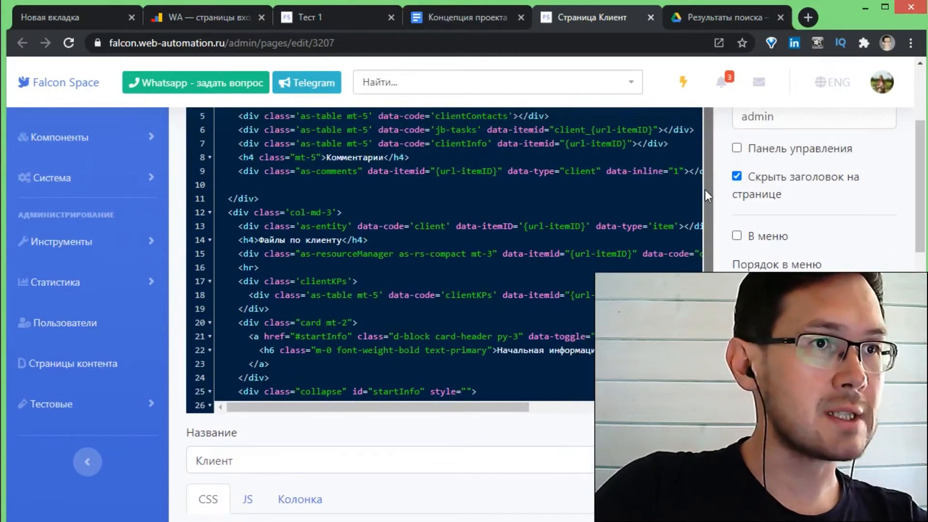
scroll(710, 212, "down", 2)
scroll(713, 220, "down", 3)
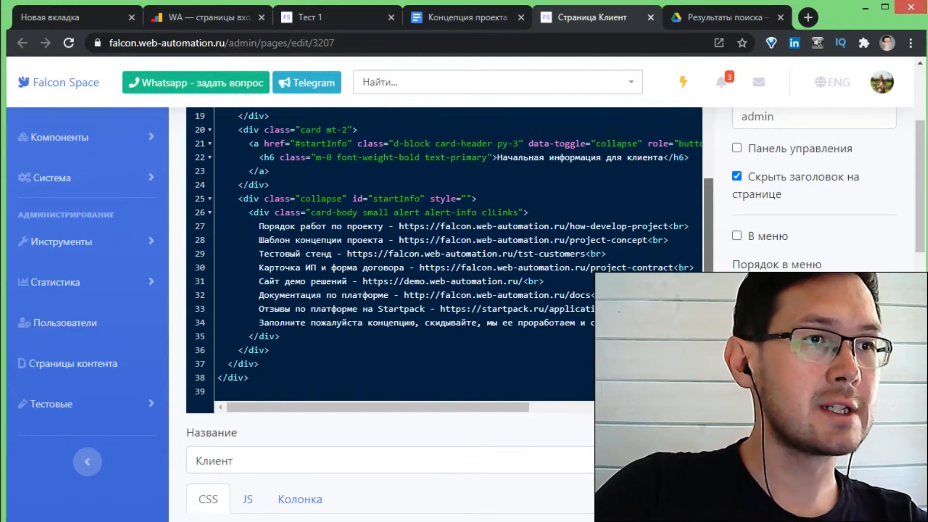
Step: Return to the Тест 1 client page, open the settings of its main client form in a separate tab and switch to it
scroll(560, 263, "down", 2)
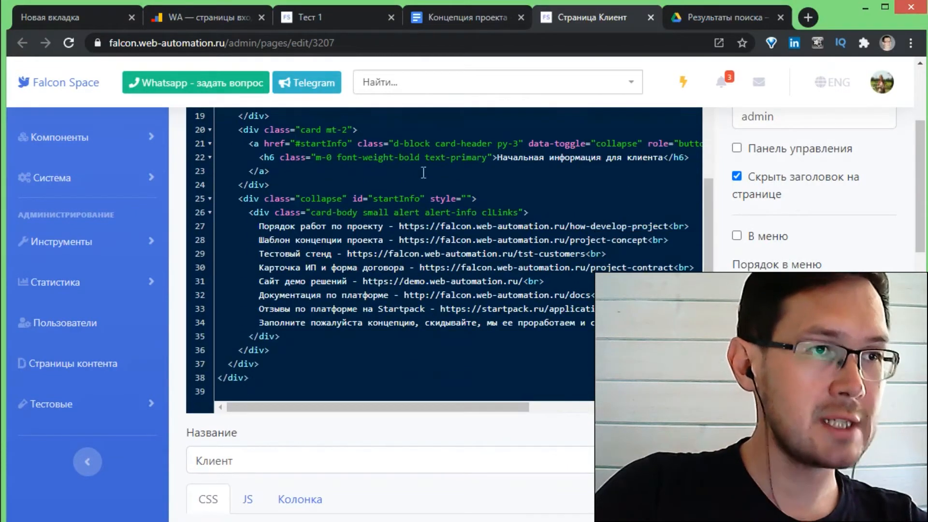
left_click(311, 9)
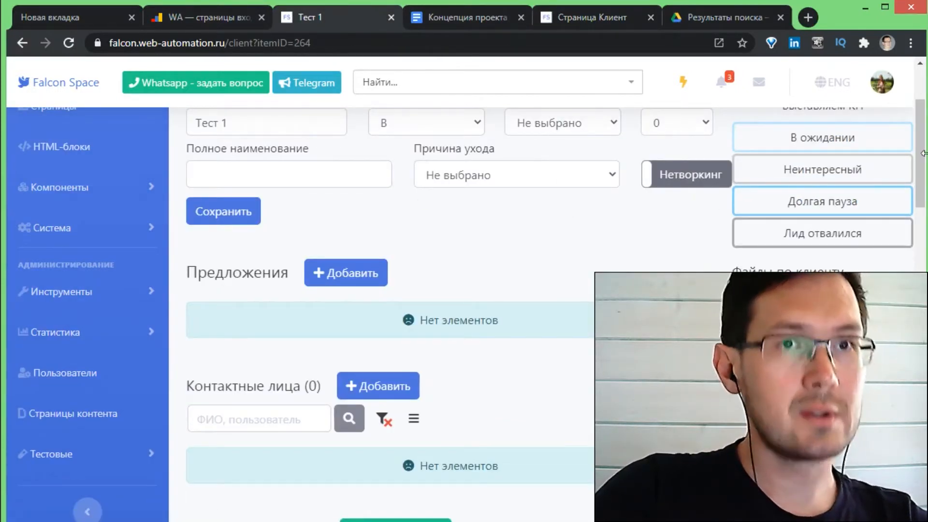
left_click_drag(920, 130, 920, 104)
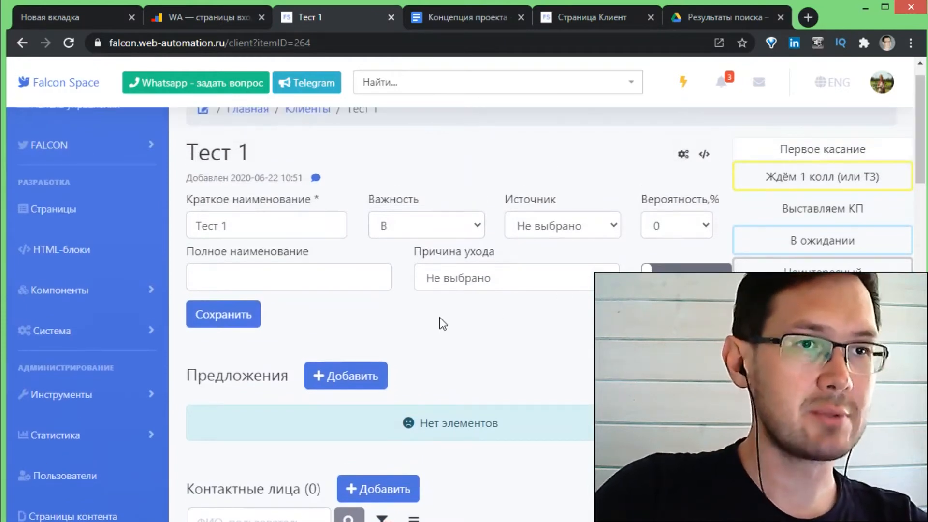
middle_click(685, 164)
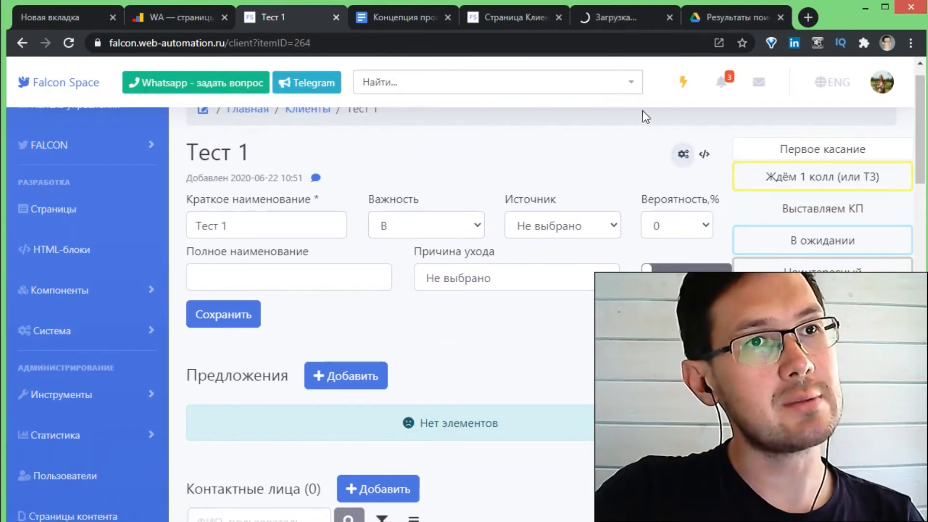
left_click(616, 16)
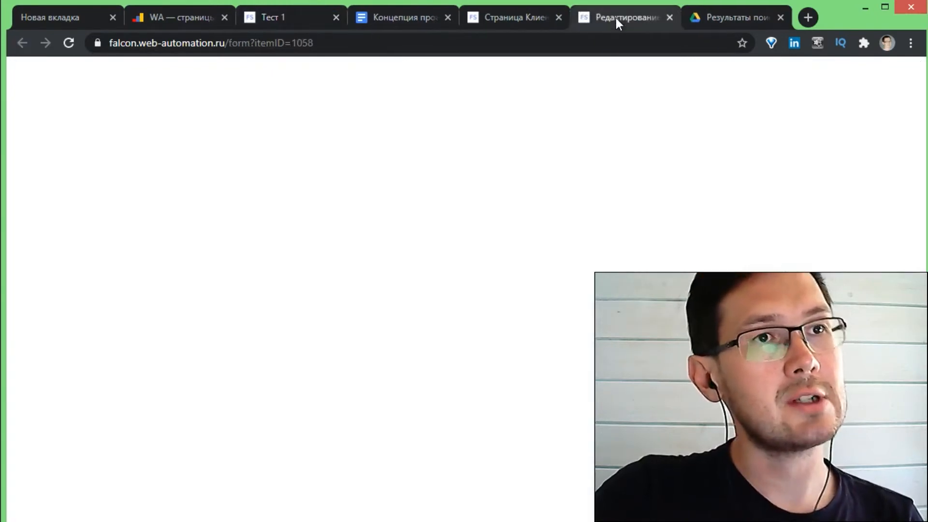
Step: Examine the Клиент form's parameters and its custom markup with the field placeholders, form button and form result
scroll(922, 151, "down", 9)
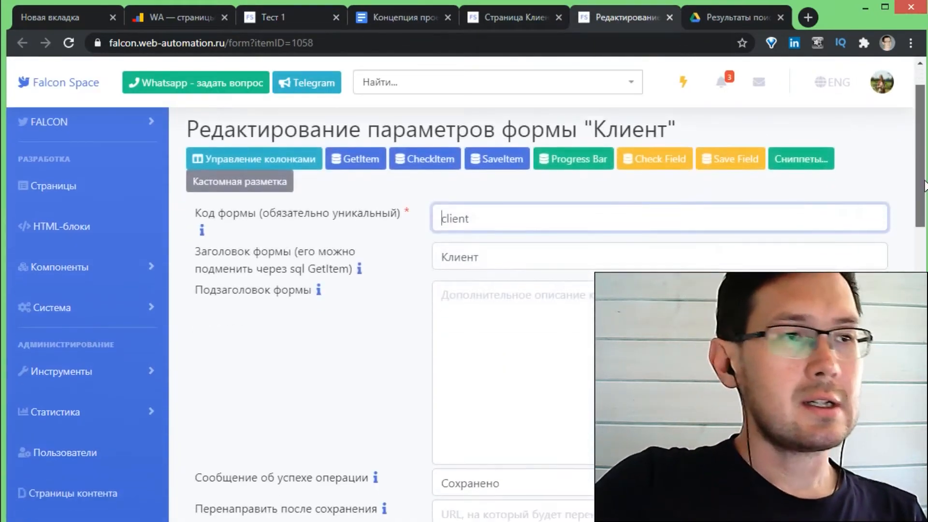
scroll(925, 208, "down", 4)
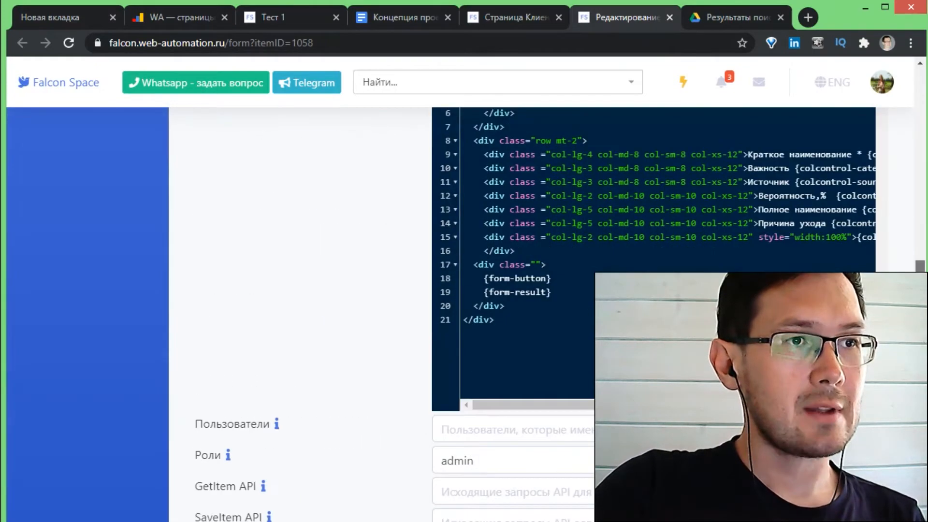
scroll(459, 314, "up", 1)
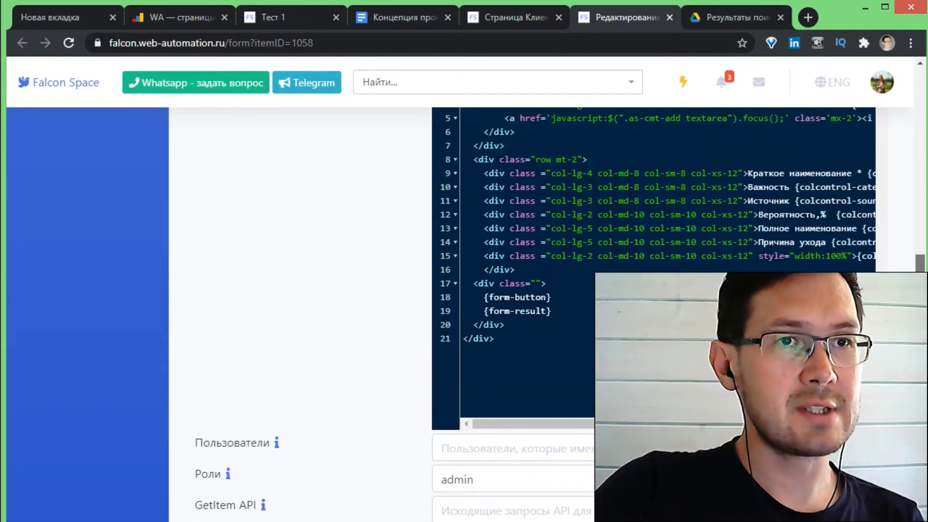
left_click_drag(920, 325, 920, 145)
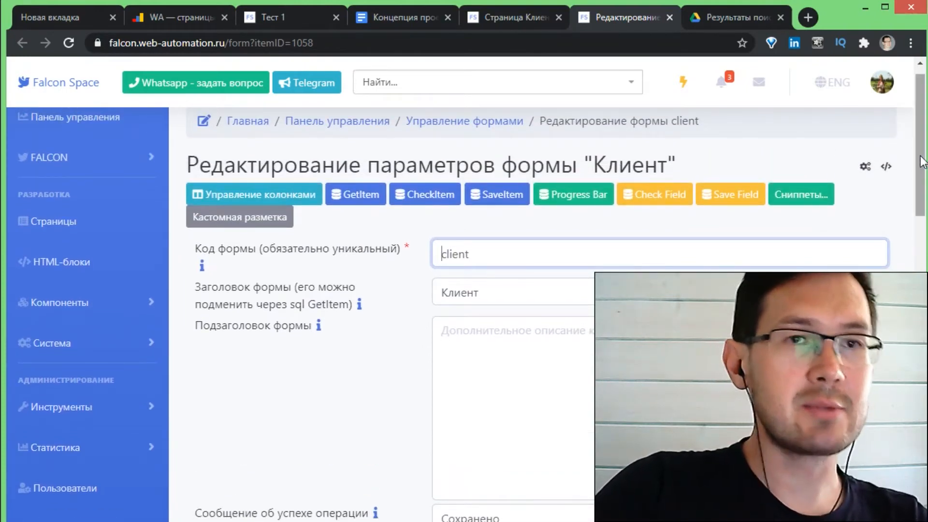
left_click_drag(920, 159, 919, 261)
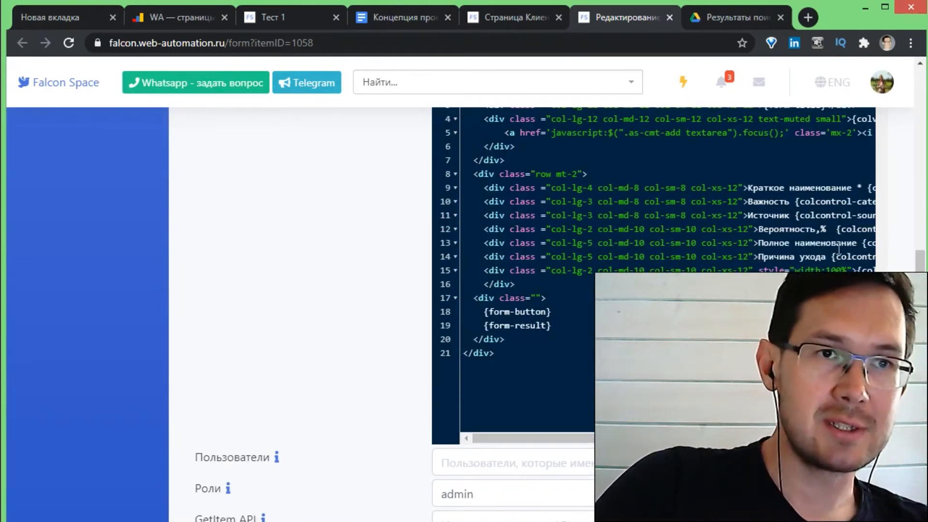
scroll(920, 257, "up", 15)
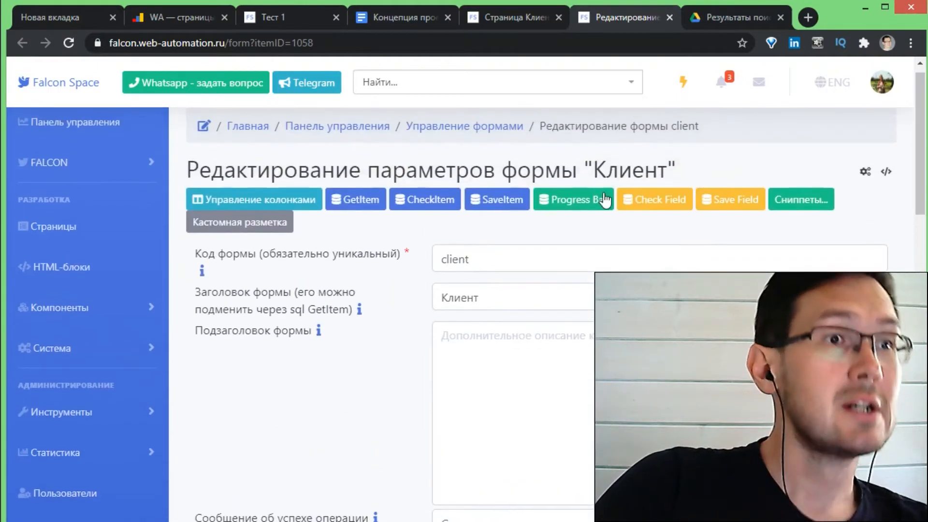
Step: Review the SQL of the form's GetItem procedure, close it and return to the Клиент page editor
left_click(370, 206)
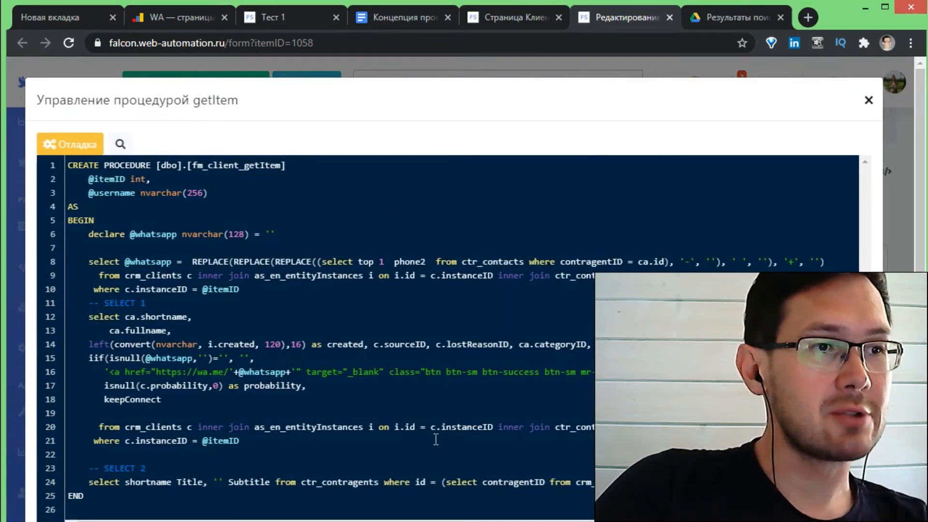
left_click(865, 104)
left_click(485, 13)
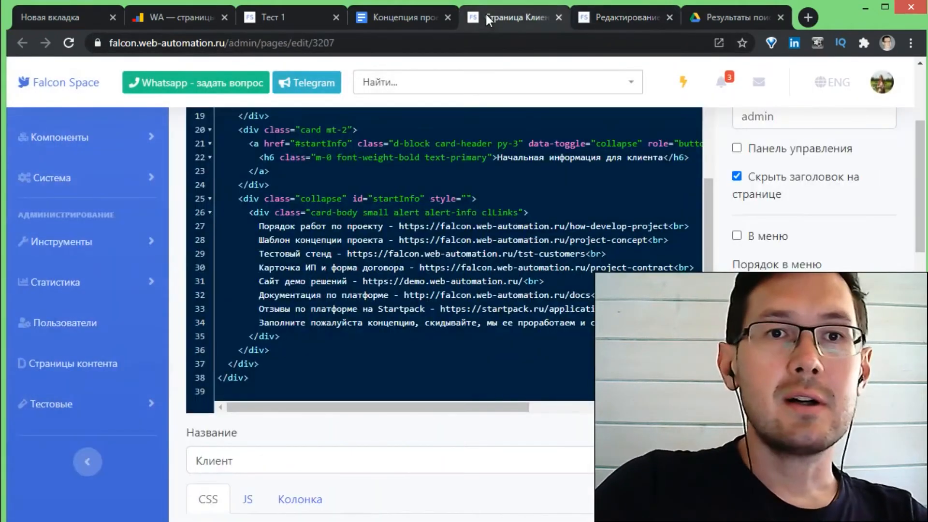
Step: Go back to the Тест 1 client page and examine its creation date, main fields and status options
left_click(285, 21)
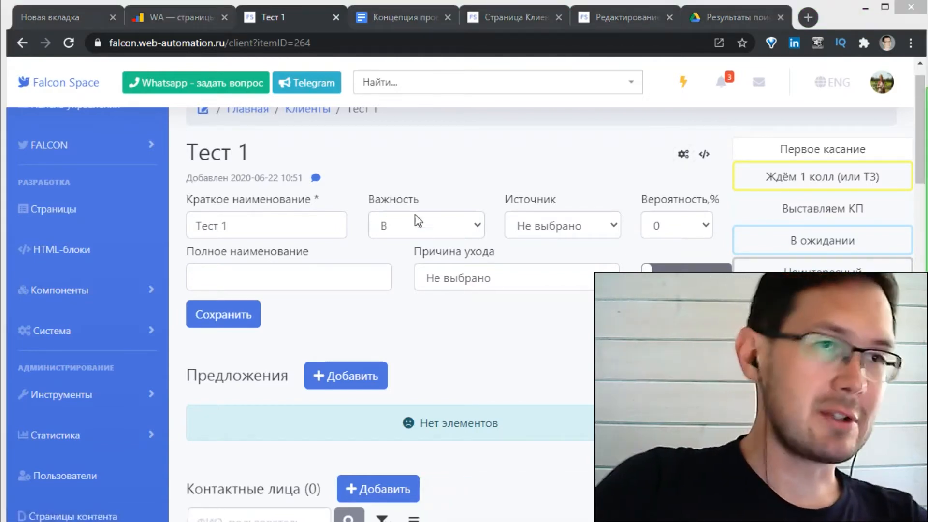
double_click(246, 177)
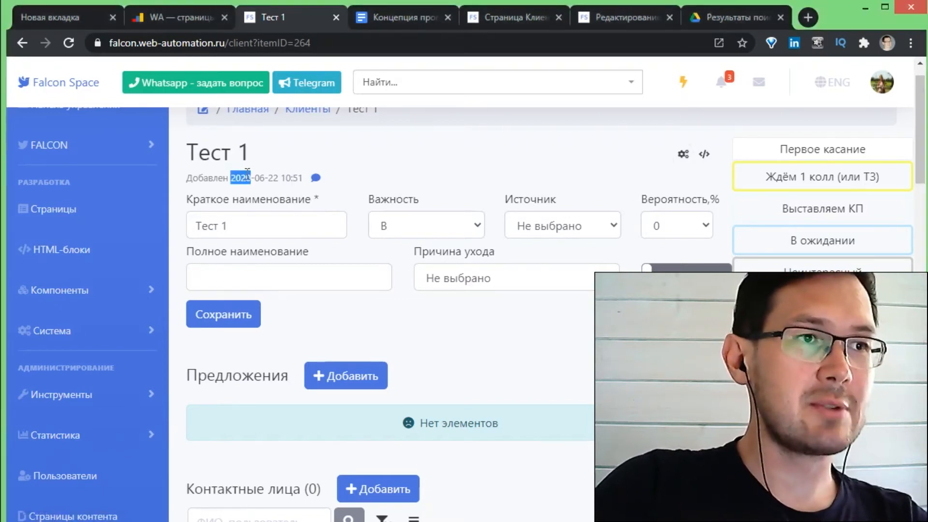
double_click(259, 177)
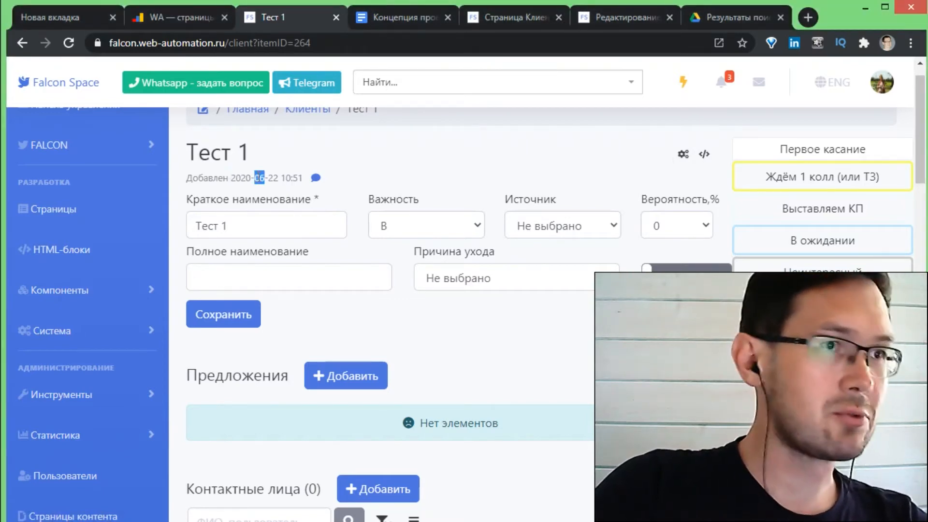
double_click(271, 177)
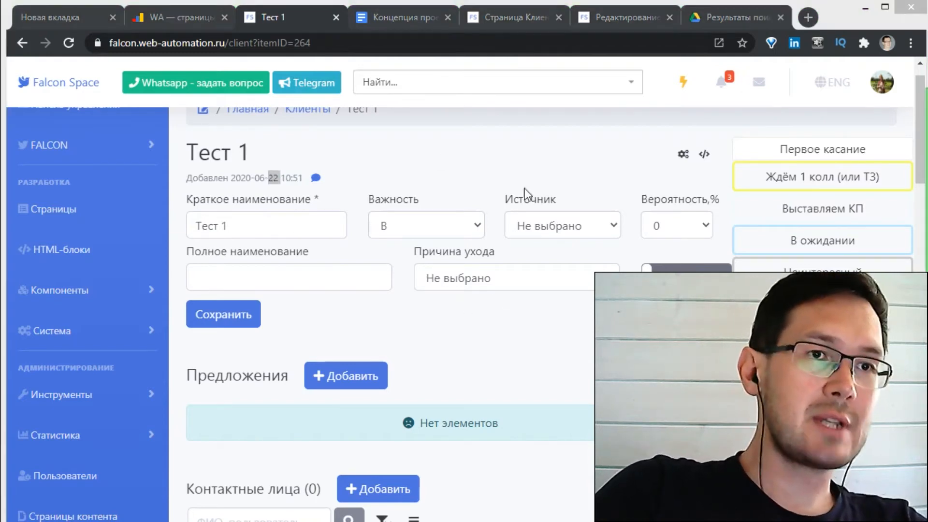
left_click_drag(920, 133, 919, 153)
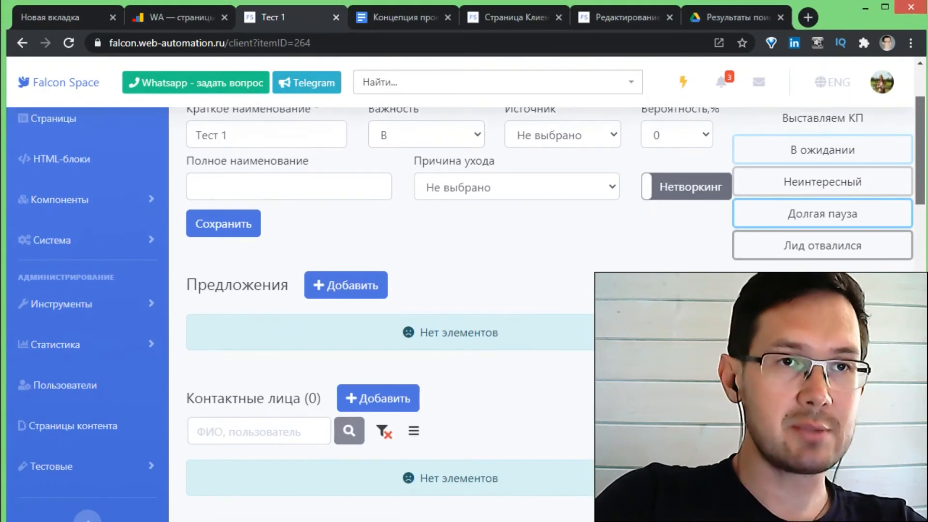
scroll(786, 125, "up", 1)
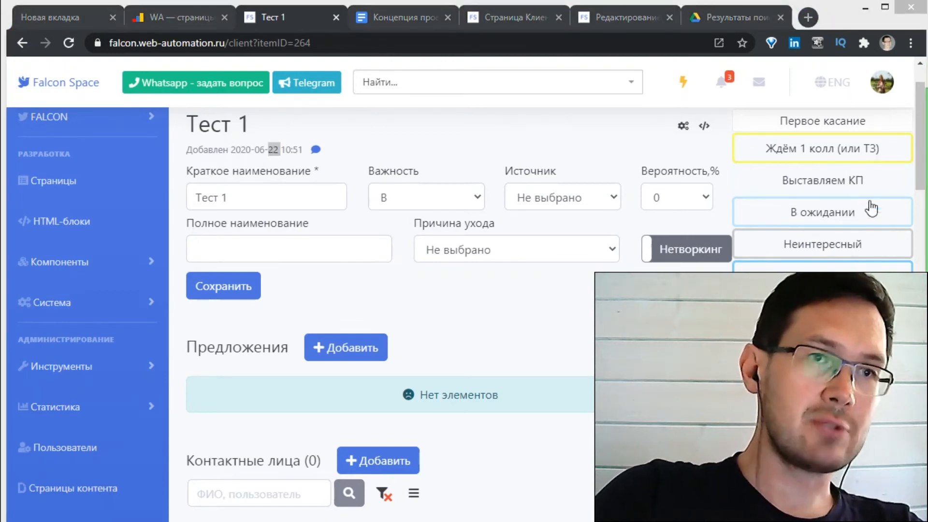
left_click(524, 146)
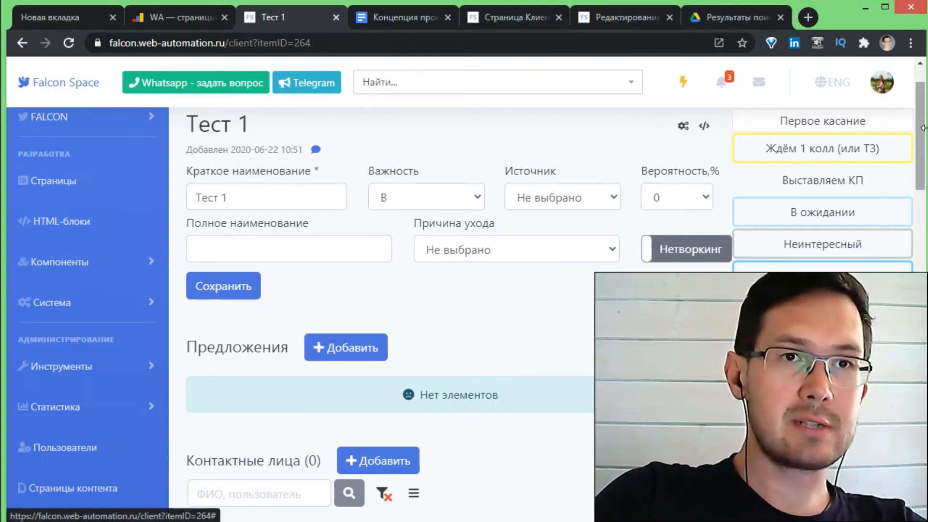
Step: Add a КП entry named 1 to the client
scroll(798, 155, "down", 3)
scroll(845, 196, "down", 3)
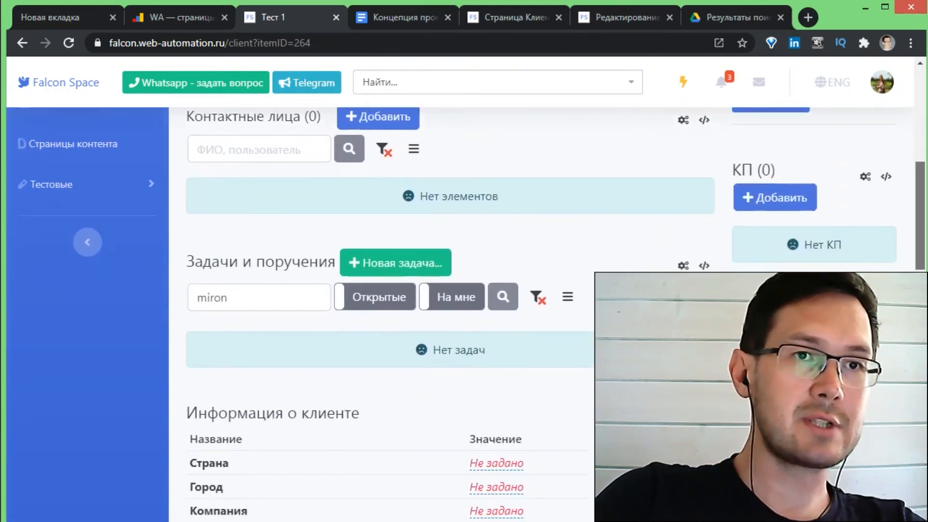
scroll(845, 197, "down", 1)
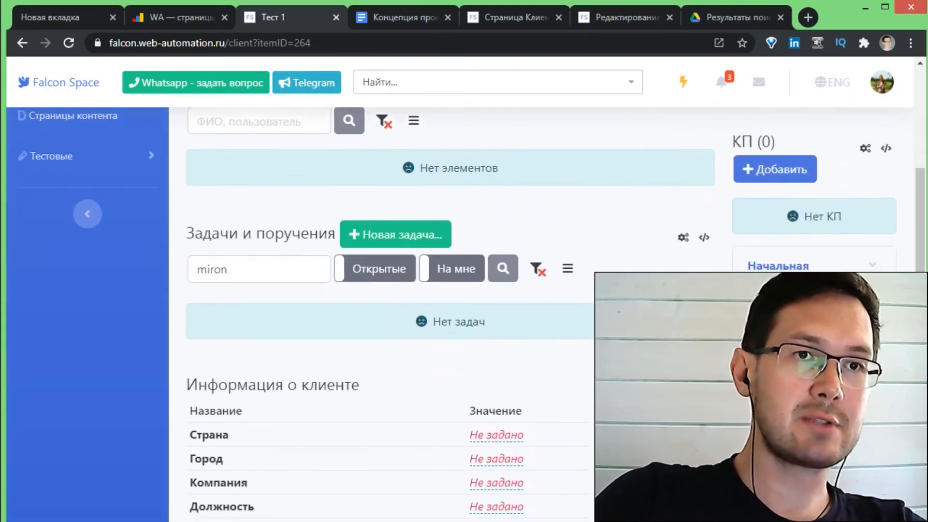
left_click(784, 178)
type("a")
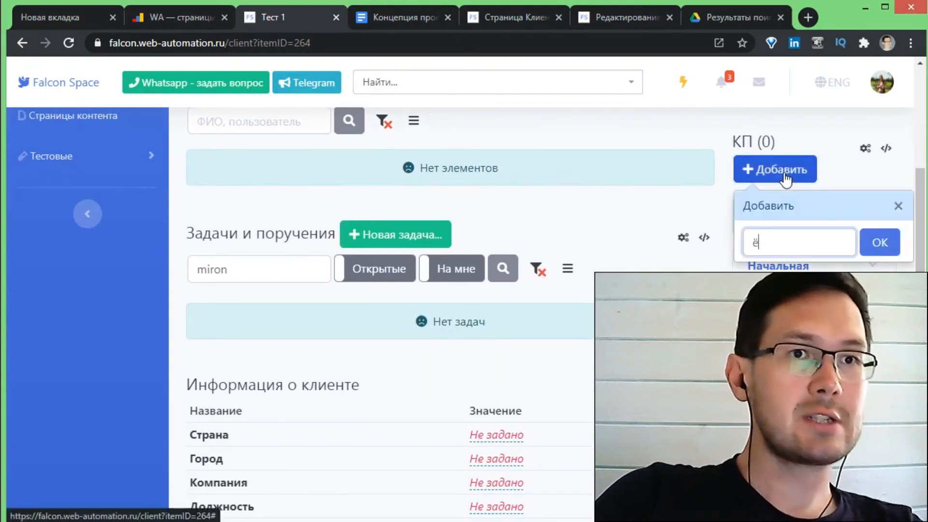
key("BackSpace")
type("1")
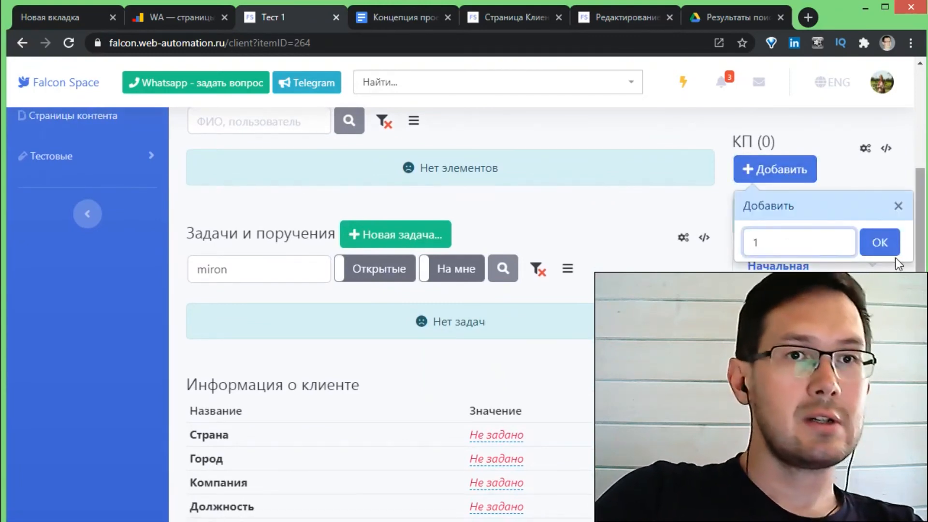
left_click(879, 247)
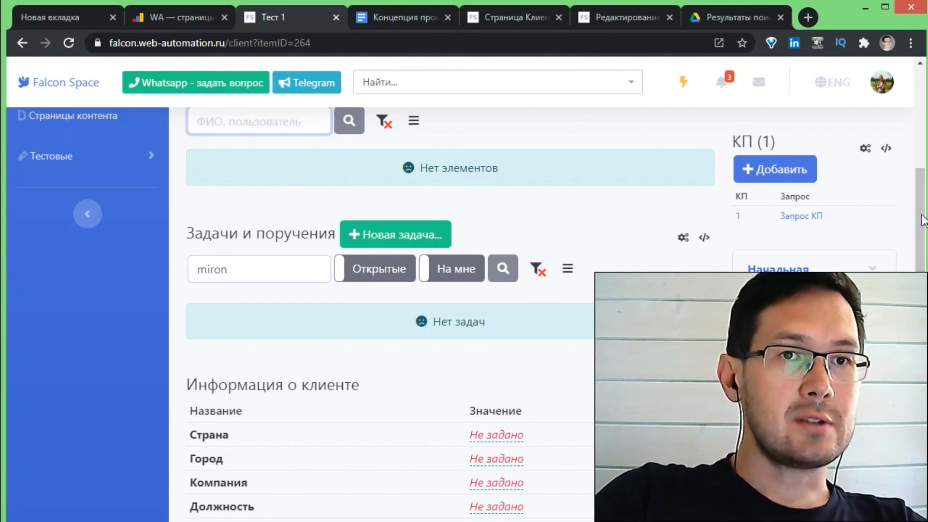
Step: Look over the client page again, from the main fields to the КП list, tasks and client information
left_click_drag(919, 228, 895, 56)
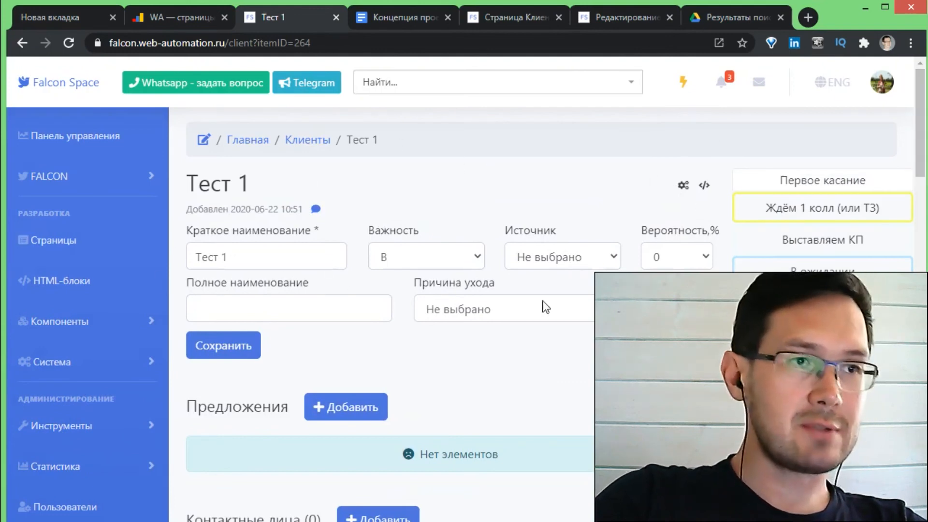
left_click_drag(919, 121, 919, 227)
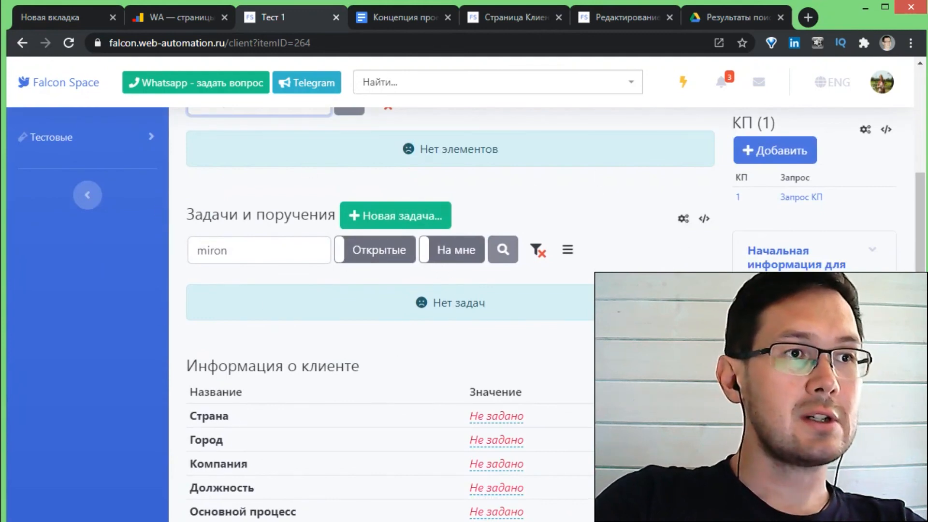
left_click_drag(914, 221, 915, 179)
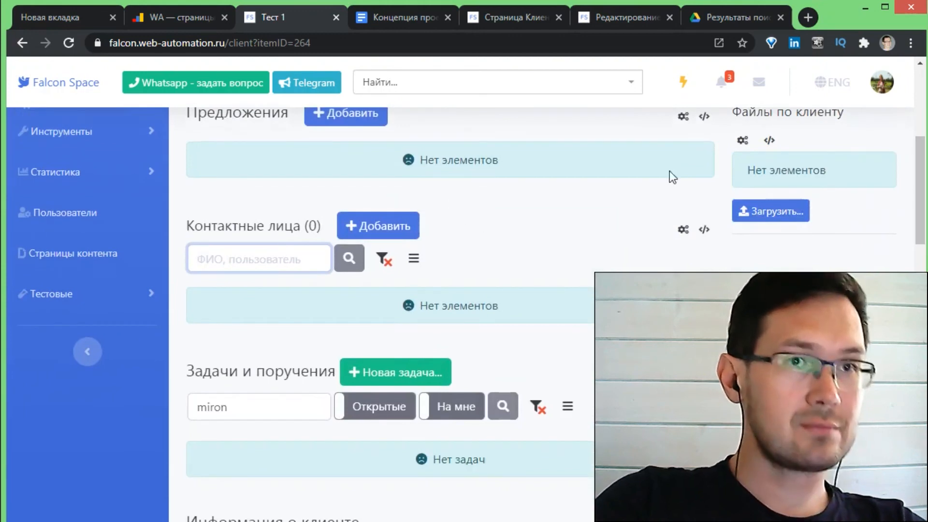